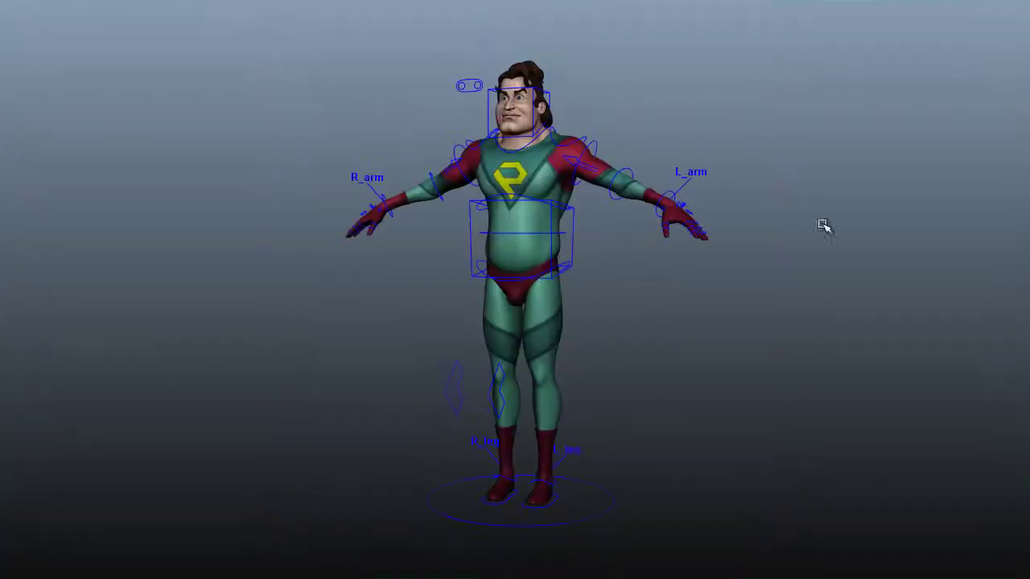
Shift the upper body down with the hip control, then raise and tilt the left foot
left_click(589, 210)
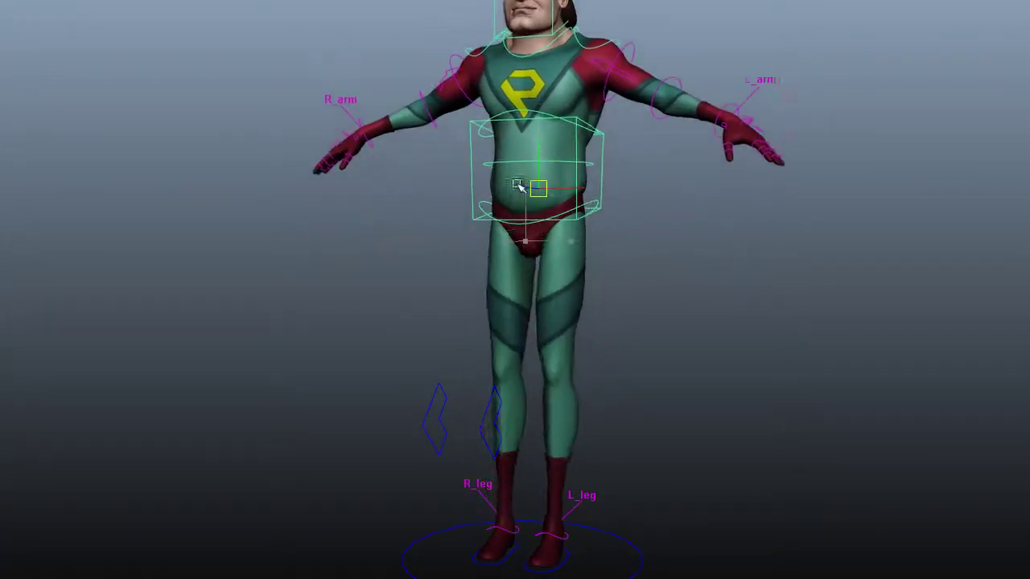
left_click_drag(510, 246, 605, 288)
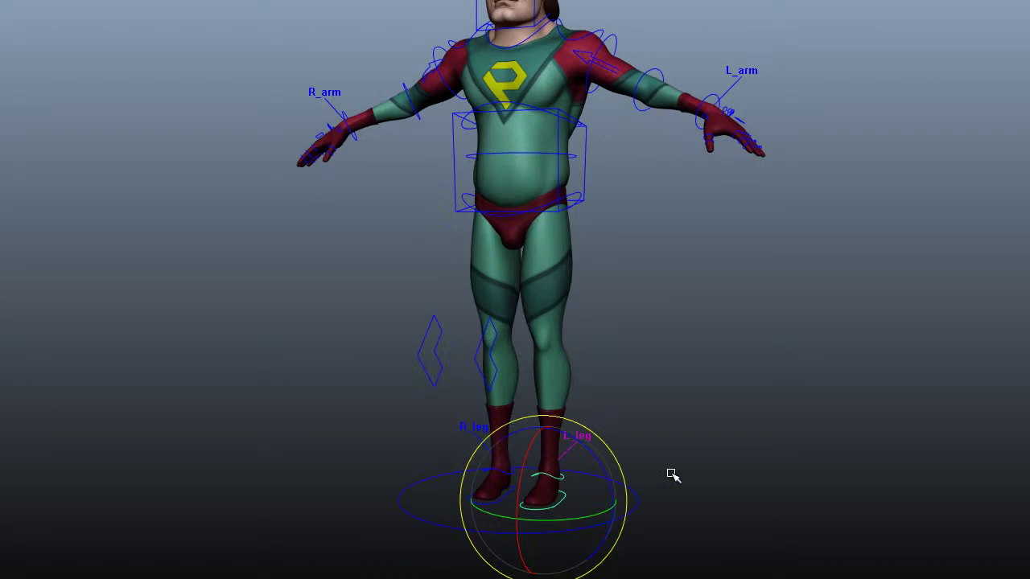
left_click_drag(476, 483, 476, 443)
key("ctrl+z")
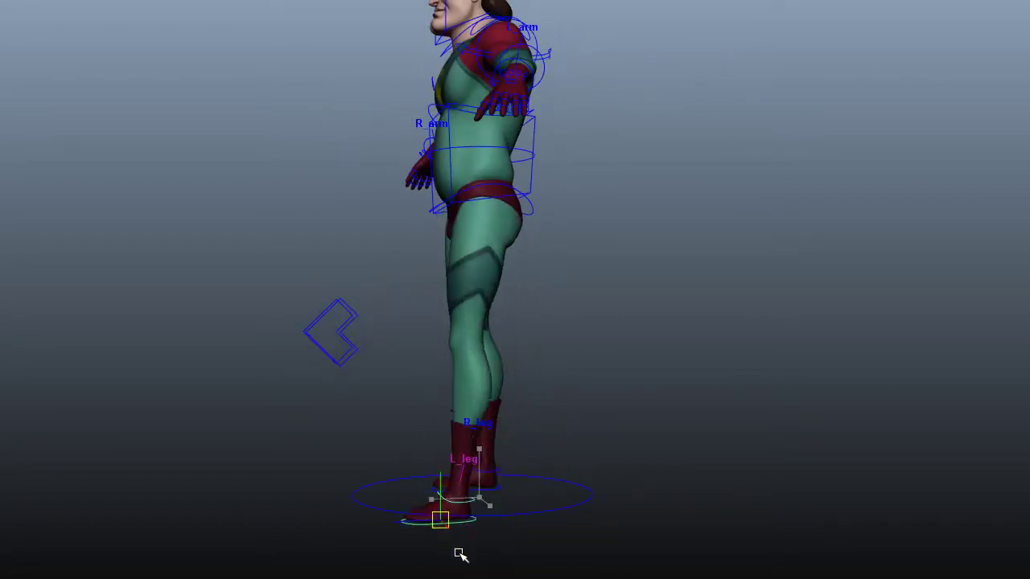
mouse_move(459, 489)
left_mouse_down("alt")
mouse_move(564, 442)
mouse_move(623, 367)
mouse_move(674, 377)
mouse_move(577, 427)
mouse_move(453, 424)
left_mouse_up("alt")
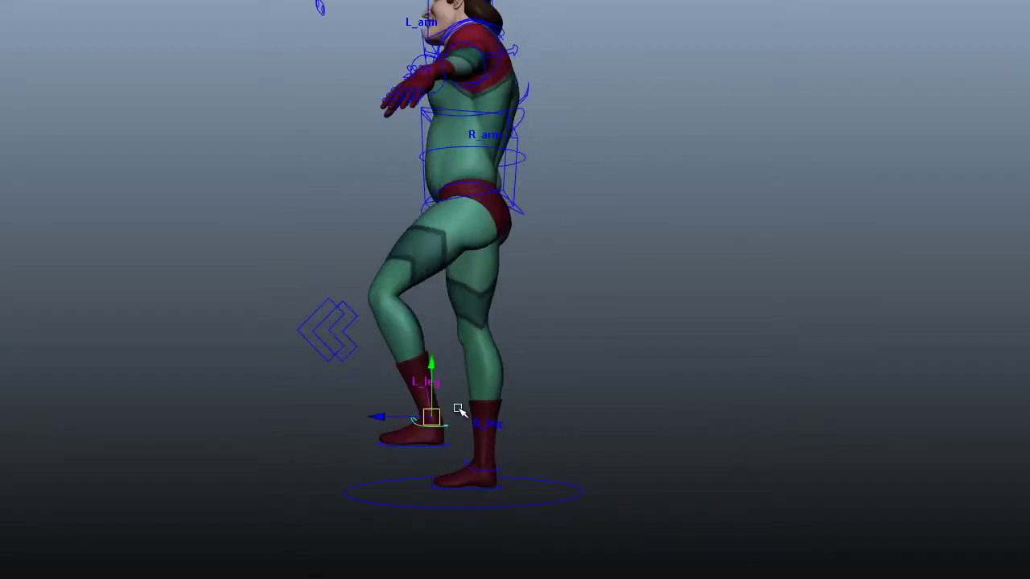
mouse_move(493, 384)
left_mouse_down()
mouse_move(397, 338)
mouse_move(531, 474)
mouse_move(388, 306)
mouse_move(537, 451)
mouse_move(428, 311)
mouse_move(728, 369)
mouse_move(718, 371)
left_mouse_up()
left_click(605, 356)
Swing the left leg up, outward, backward and forward with the L_leg control, then undo to rest
left_click(565, 436)
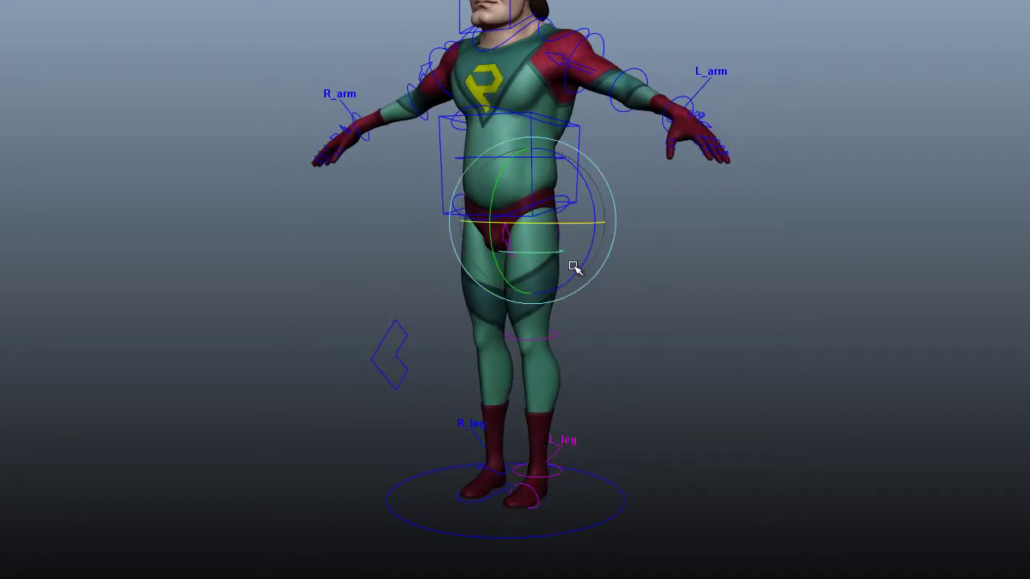
mouse_move(538, 317)
left_mouse_down()
mouse_move(540, 276)
mouse_move(611, 281)
left_mouse_up()
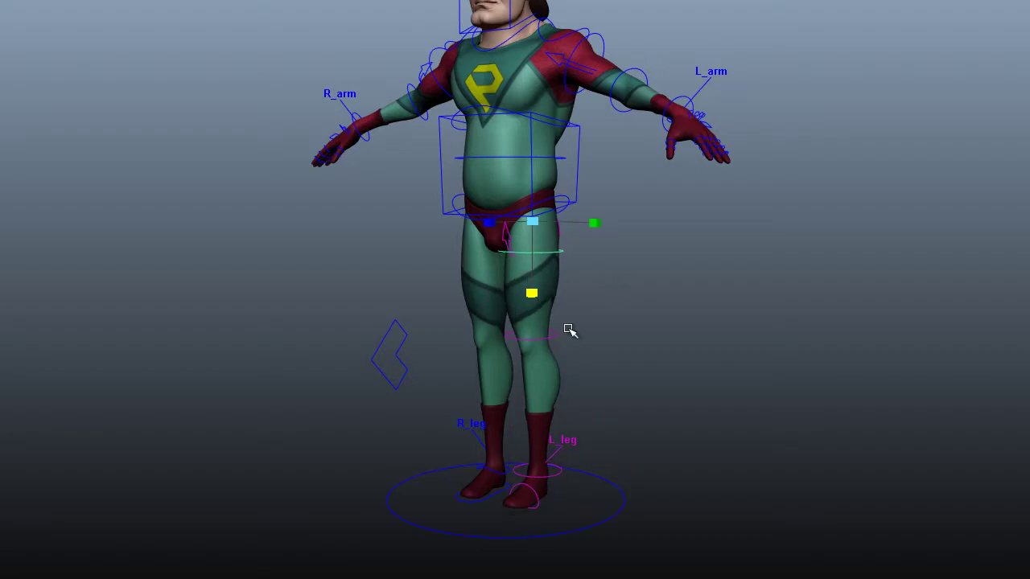
mouse_move(535, 219)
left_mouse_down()
mouse_move(552, 230)
mouse_move(576, 328)
left_mouse_up()
mouse_move(512, 284)
left_mouse_down()
mouse_move(525, 379)
mouse_move(520, 336)
mouse_move(620, 416)
mouse_move(552, 431)
left_mouse_up()
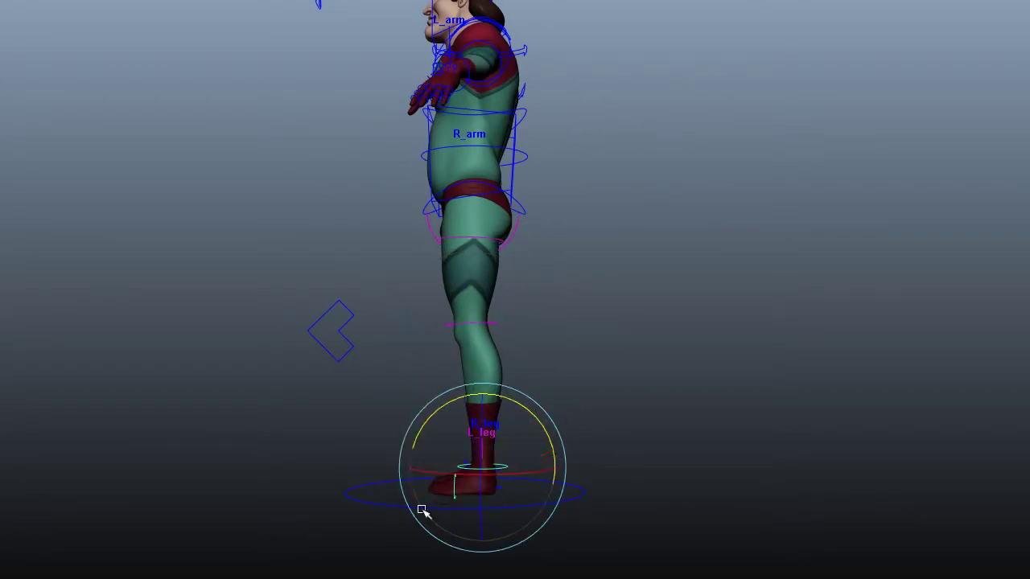
left_click(452, 494)
mouse_move(622, 319)
left_mouse_down("alt")
mouse_move(566, 234)
mouse_move(690, 308)
left_mouse_up("alt")
mouse_move(537, 239)
left_mouse_down()
mouse_move(451, 245)
mouse_move(637, 301)
mouse_move(710, 346)
left_mouse_up()
key("ctrl+z")
left_click(674, 306)
key("ctrl+z")
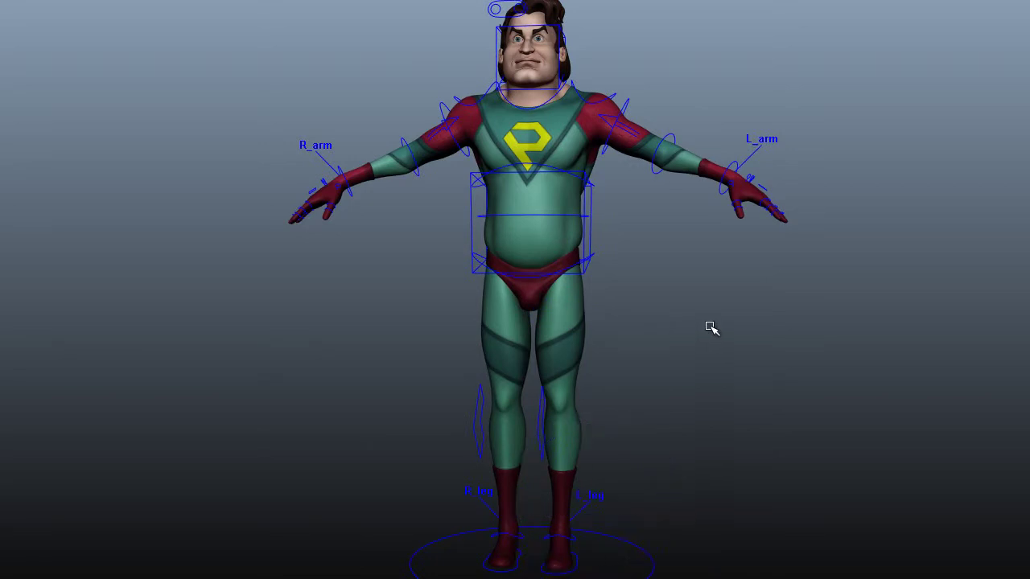
Bend the torso with the chest control, undo it, then swing the upper body side to side
scroll(681, 313, "up", 3)
mouse_move(542, 278)
left_mouse_down()
mouse_move(524, 305)
mouse_move(494, 269)
mouse_move(510, 241)
left_mouse_up()
key("ctrl+z")
mouse_move(819, 362)
left_mouse_down("alt")
mouse_move(404, 305)
mouse_move(799, 322)
mouse_move(635, 395)
left_mouse_up("alt")
scroll(699, 194, "up", 3)
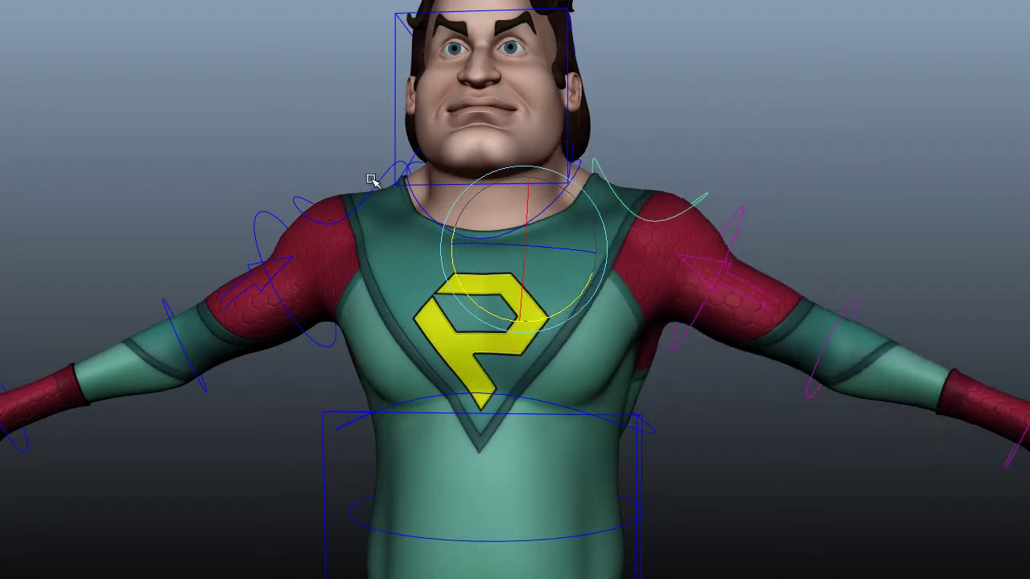
left_click_drag(371, 178, 56, 188, "alt")
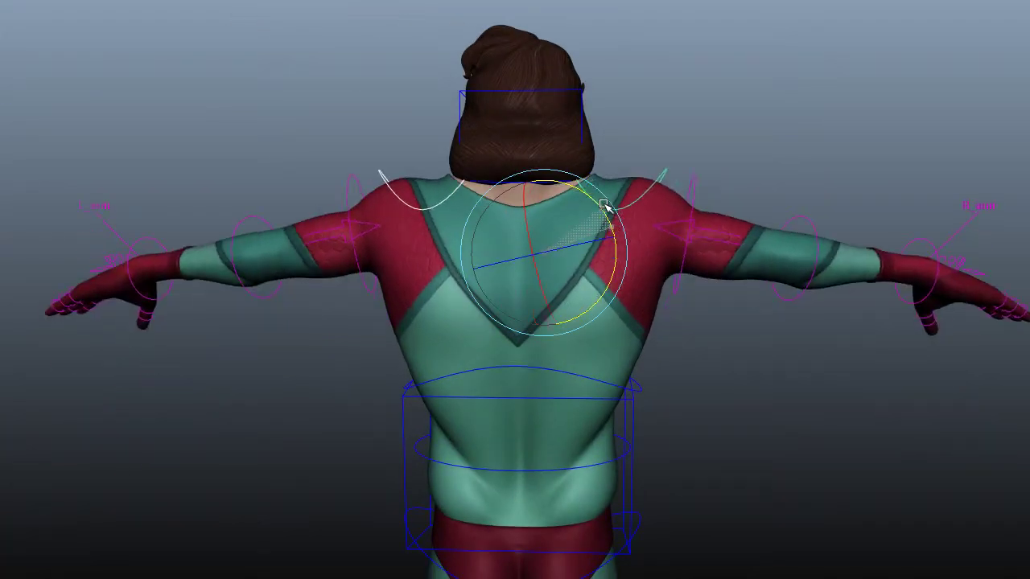
mouse_move(609, 218)
left_mouse_down("alt")
mouse_move(421, 207)
mouse_move(577, 308)
mouse_move(707, 357)
left_mouse_up("alt")
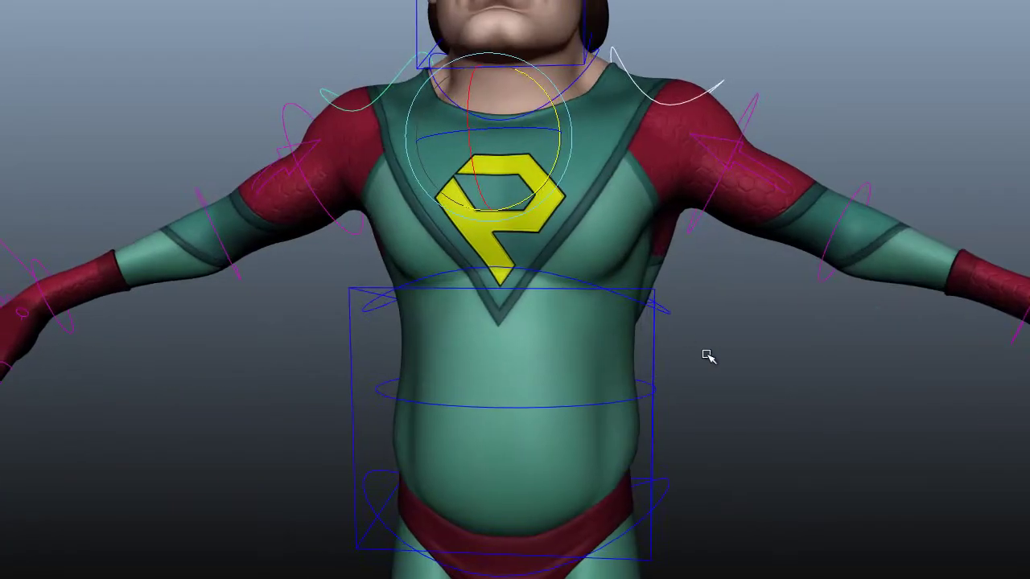
mouse_move(499, 129)
left_mouse_down()
mouse_move(535, 131)
mouse_move(465, 131)
mouse_move(524, 132)
left_mouse_up()
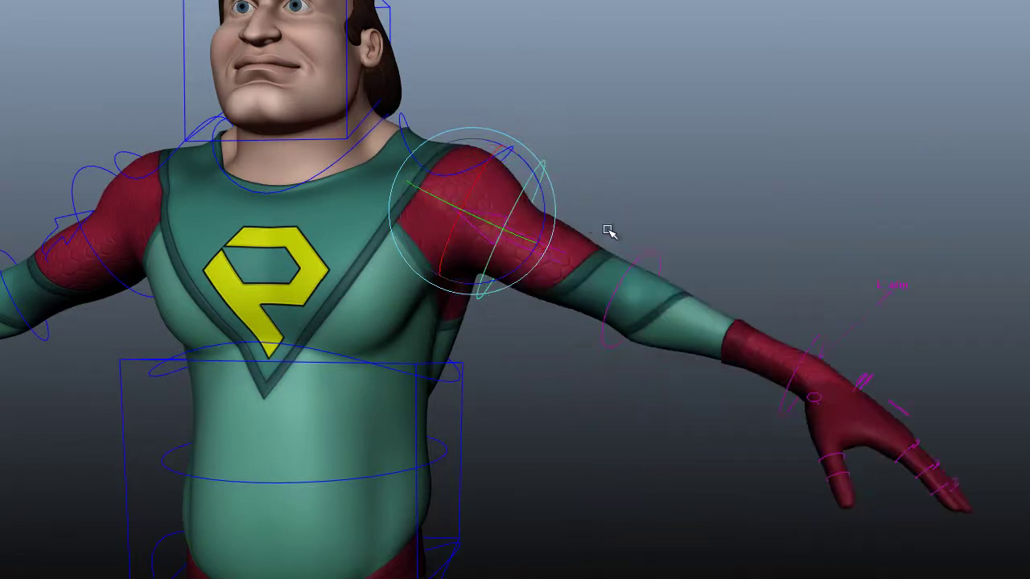
Lower, twist and swing the left arm at the shoulder and rotate the forearm, then select the wrist control
mouse_move(547, 194)
left_mouse_down()
mouse_move(555, 243)
mouse_move(530, 178)
mouse_move(547, 169)
left_mouse_up()
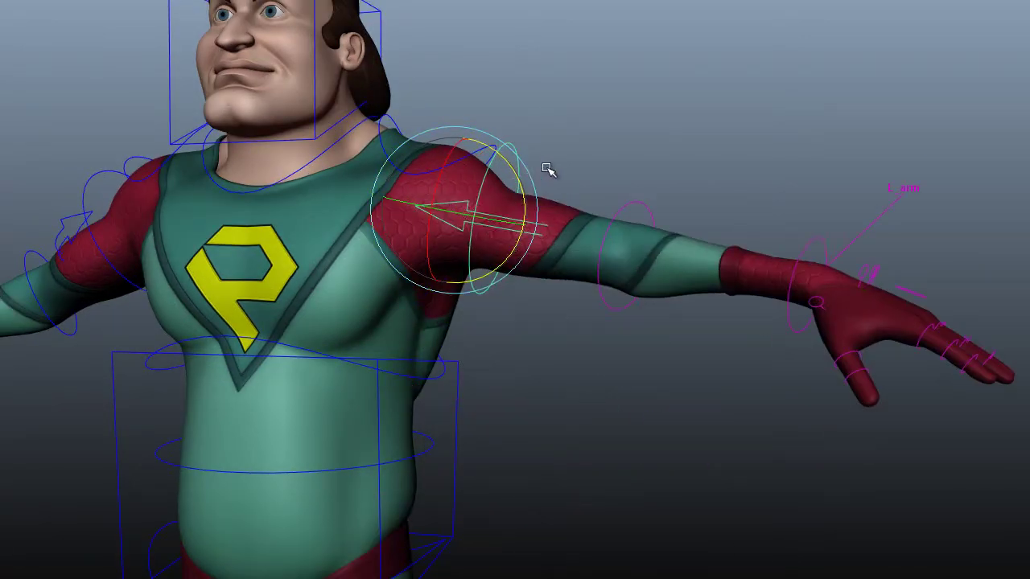
left_click_drag(493, 220, 503, 224)
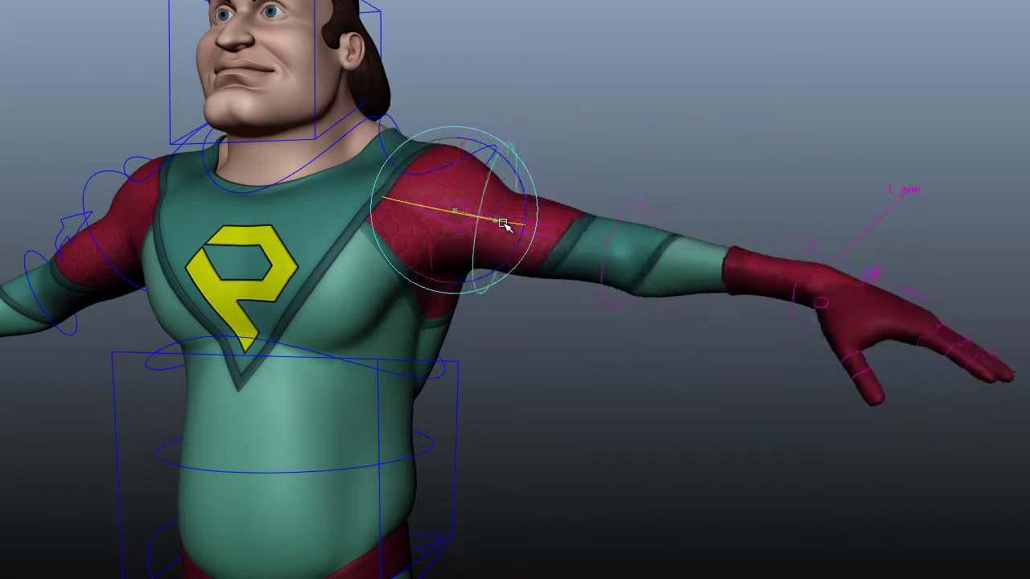
mouse_move(617, 204)
middle_mouse_down()
mouse_move(584, 347)
mouse_move(633, 247)
middle_mouse_up()
left_click(627, 256)
mouse_move(558, 299)
left_mouse_down()
mouse_move(609, 306)
mouse_move(507, 149)
left_mouse_up()
mouse_move(501, 235)
left_mouse_down()
mouse_move(579, 253)
mouse_move(700, 346)
mouse_move(679, 333)
mouse_move(805, 350)
mouse_move(634, 310)
mouse_move(564, 372)
mouse_move(563, 357)
mouse_move(556, 407)
mouse_move(589, 339)
mouse_move(697, 416)
mouse_move(671, 449)
mouse_move(533, 421)
mouse_move(499, 359)
left_mouse_up()
left_click(632, 251)
left_click(564, 372)
Move the wrist control to slide the left hand out, down and right, then back up
key("w")
mouse_move(566, 341)
left_mouse_down()
mouse_move(577, 340)
mouse_move(458, 300)
mouse_move(490, 317)
mouse_move(478, 330)
mouse_move(524, 303)
mouse_move(540, 324)
mouse_move(588, 214)
left_mouse_up()
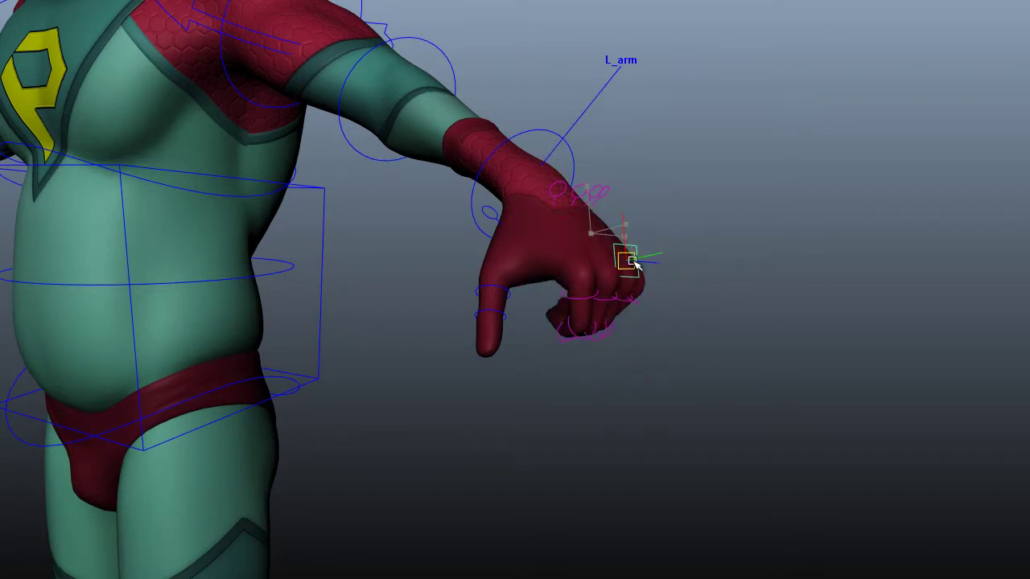
mouse_move(701, 308)
left_mouse_down("alt")
mouse_move(609, 324)
mouse_move(526, 382)
mouse_move(798, 478)
mouse_move(559, 288)
mouse_move(729, 414)
mouse_move(543, 82)
mouse_move(784, 213)
left_mouse_up("alt")
Turn the head left and right, select the mouth control, then frame the torso
left_click_drag(843, 239, 726, 292, "alt")
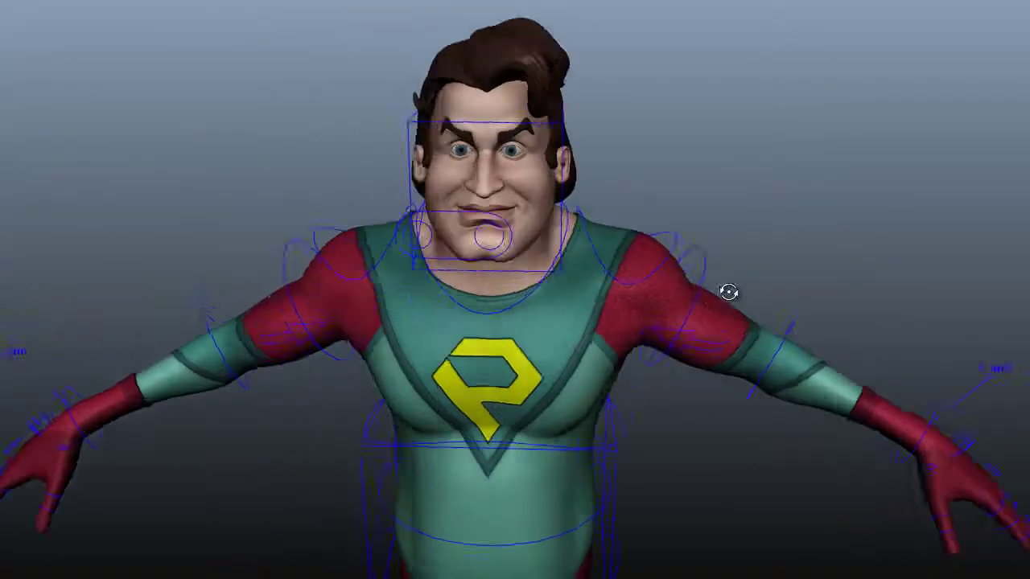
scroll(716, 285, "up", 3)
scroll(585, 283, "up", 2)
mouse_move(477, 316)
left_mouse_down()
mouse_move(437, 317)
mouse_move(485, 297)
mouse_move(523, 298)
mouse_move(487, 321)
mouse_move(482, 261)
left_mouse_up()
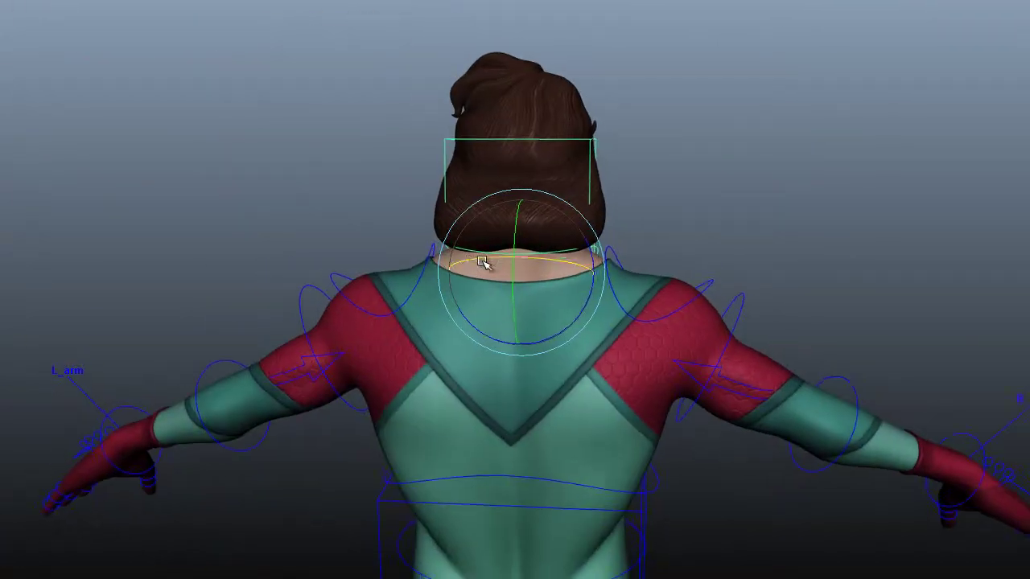
left_click_drag(354, 298, 732, 281, "alt")
scroll(649, 120, "up", 2)
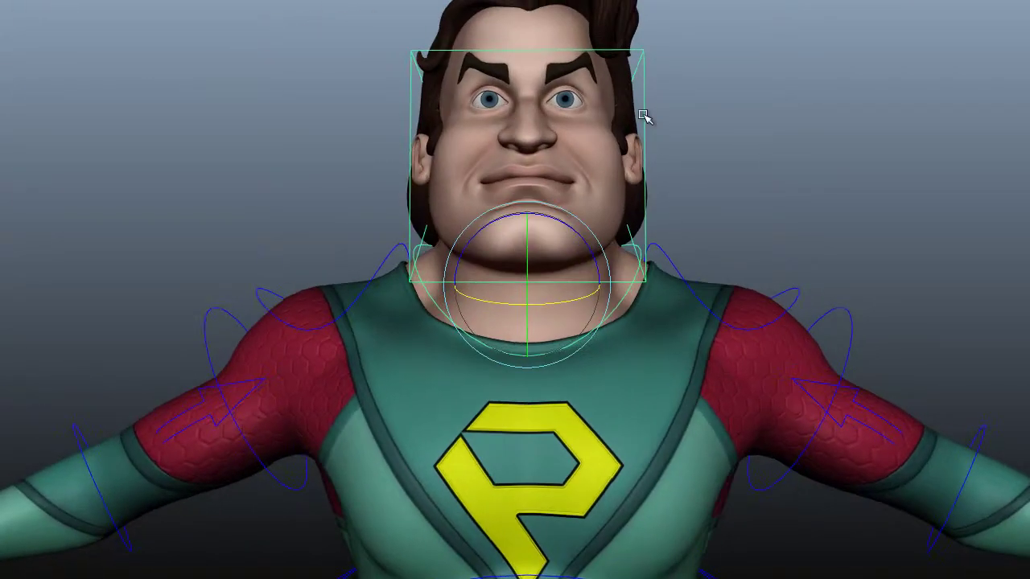
left_click(552, 202)
mouse_move(552, 202)
left_mouse_down()
mouse_move(543, 198)
mouse_move(737, 233)
mouse_move(782, 281)
mouse_move(724, 366)
left_mouse_up()
scroll(543, 198, "down", 2)
middle_click_drag(724, 366, 713, 292, "alt")
left_click_drag(713, 292, 636, 283, "alt")
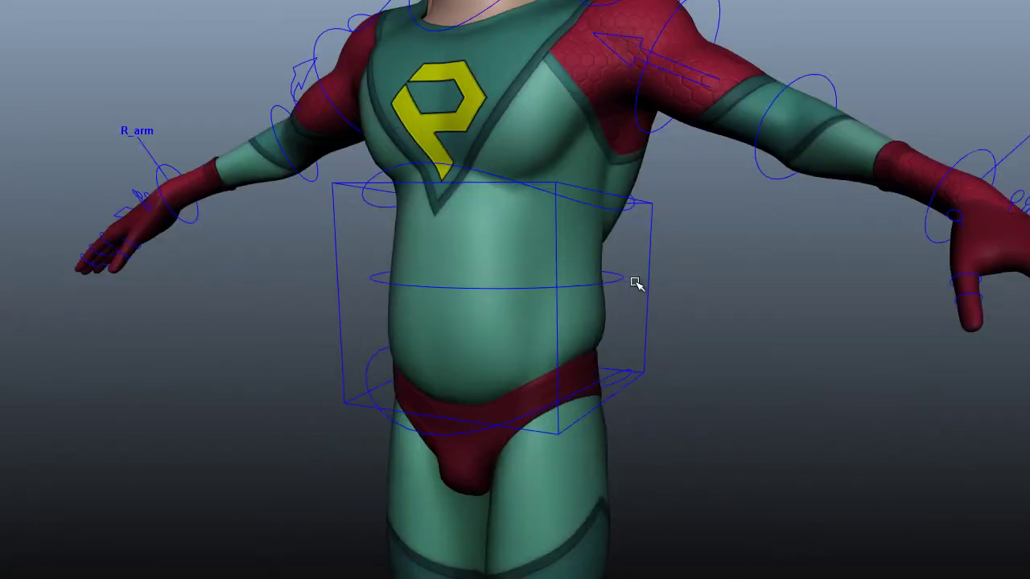
Stretch the torso upward with the chest control, squash it with the mid-torso control, then restore it
middle_click_drag(471, 197, 514, 60)
left_click(513, 233)
mouse_move(470, 280)
middle_mouse_down()
mouse_move(617, 279)
mouse_move(510, 225)
mouse_move(517, 188)
middle_mouse_up()
mouse_move(517, 188)
left_mouse_down("alt")
mouse_move(552, 265)
mouse_move(444, 239)
mouse_move(440, 185)
left_mouse_up("alt")
mouse_move(441, 186)
middle_mouse_down()
mouse_move(443, 260)
mouse_move(442, 189)
mouse_move(438, 258)
mouse_move(442, 204)
middle_mouse_up()
left_click_drag(442, 204, 529, 310, "alt")
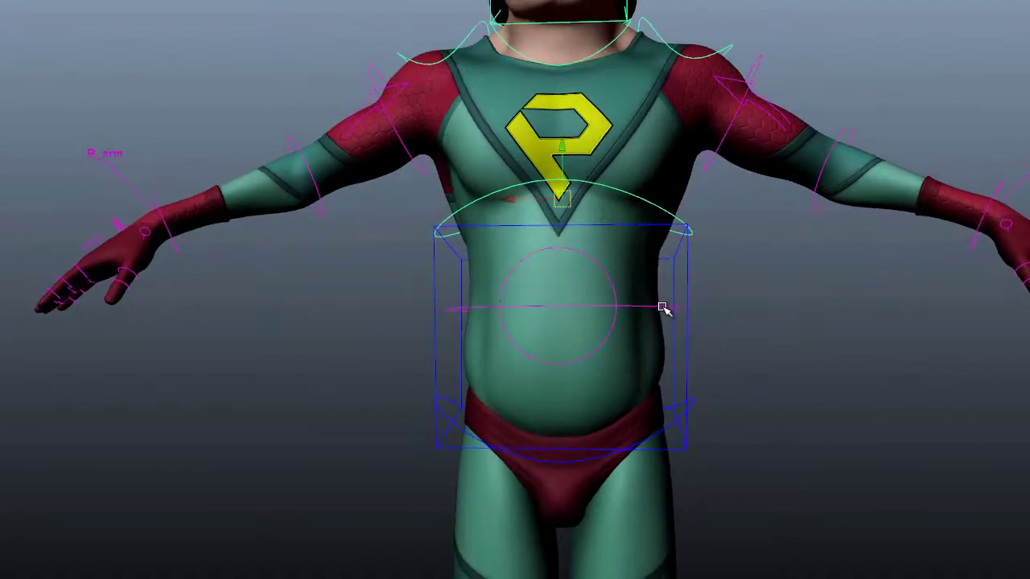
Shift the belly control side to side, then rotate it to twist the belly back and forth
mouse_move(522, 306)
middle_mouse_down()
mouse_move(558, 325)
mouse_move(609, 329)
mouse_move(569, 316)
mouse_move(620, 317)
mouse_move(554, 319)
middle_mouse_up()
key("e")
left_click_drag(554, 320, 865, 246, "alt")
mouse_move(671, 246)
left_mouse_down("alt")
mouse_move(269, 286)
mouse_move(276, 242)
mouse_move(288, 402)
mouse_move(281, 233)
mouse_move(296, 364)
mouse_move(282, 278)
mouse_move(281, 287)
mouse_move(303, 373)
mouse_move(294, 362)
left_mouse_up("alt")
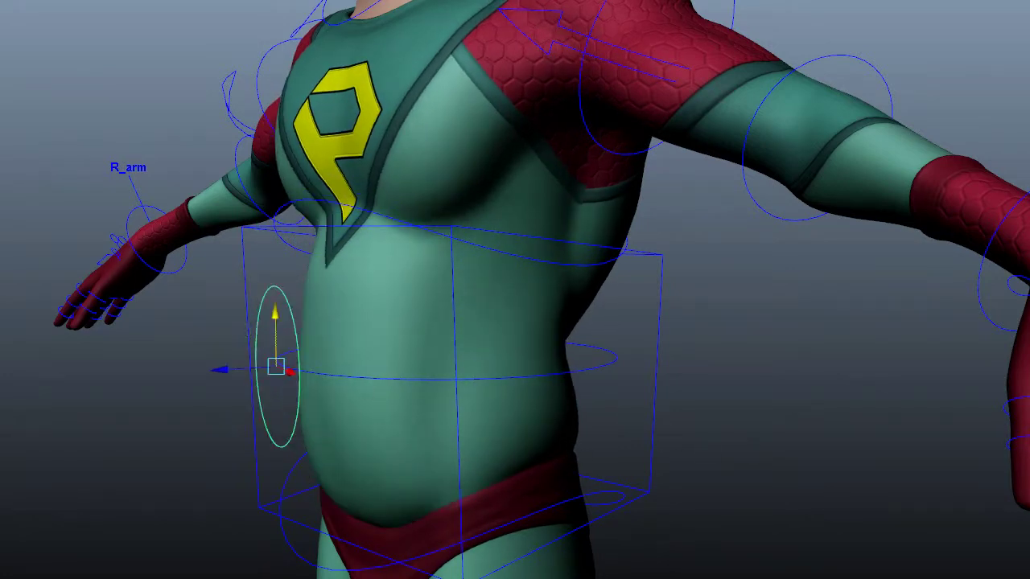
Rotate the left elbow control to cross the forearm over the body, then adjust the wrist control
key("f")
left_click(952, 381)
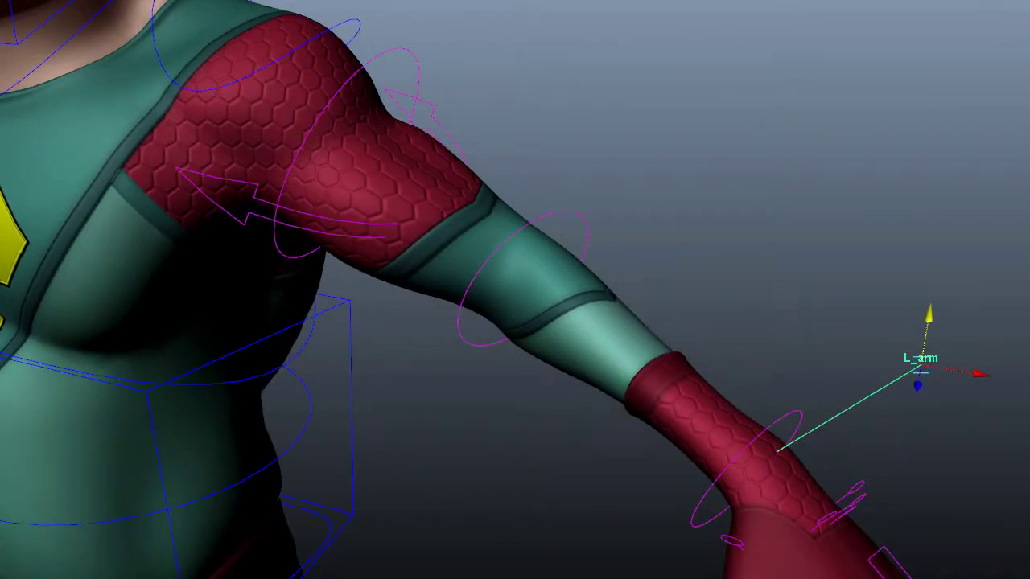
left_click(583, 221)
key("f")
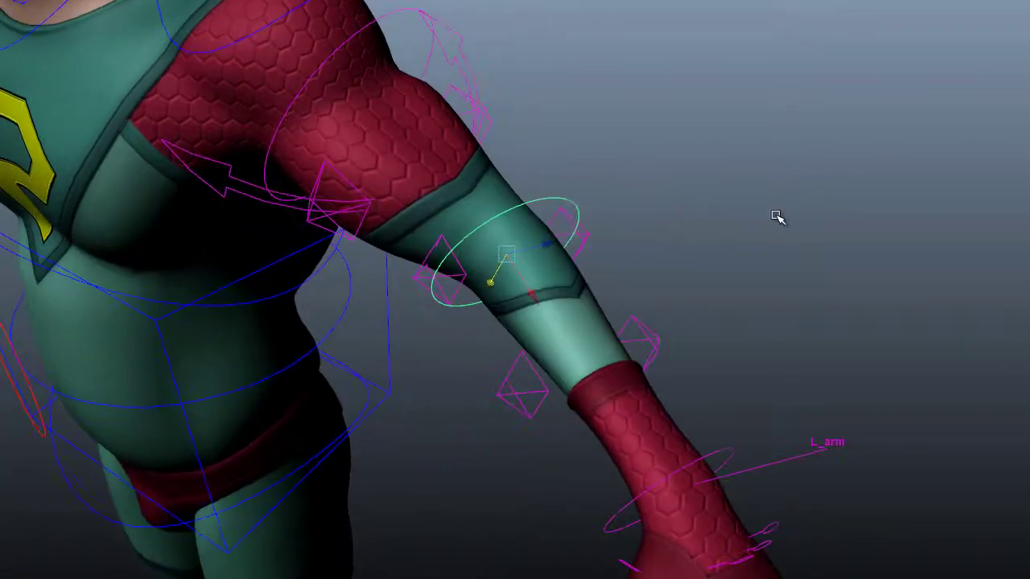
left_click_drag(505, 310, 430, 260)
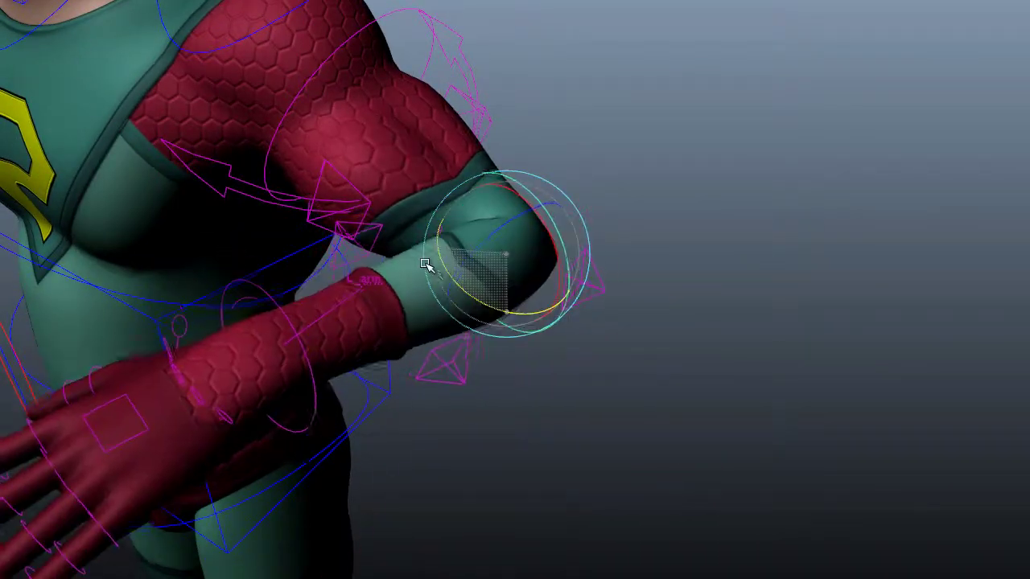
mouse_move(515, 273)
left_mouse_down("alt")
mouse_move(466, 247)
mouse_move(497, 335)
mouse_move(432, 307)
mouse_move(386, 421)
mouse_move(536, 395)
left_mouse_up("alt")
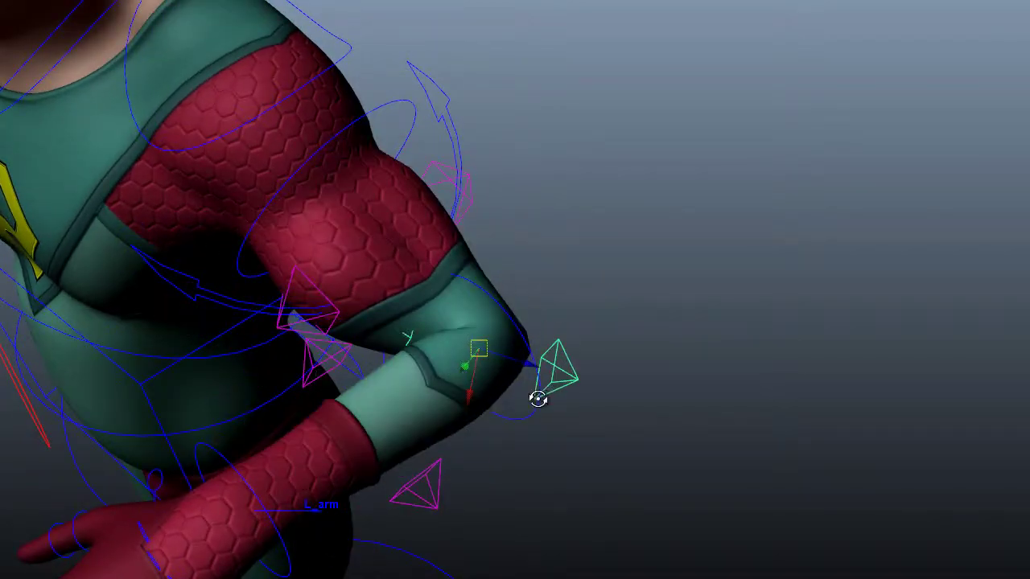
right_click_drag(536, 395, 729, 372, "alt")
mouse_move(645, 312)
left_mouse_down()
mouse_move(586, 287)
mouse_move(673, 340)
mouse_move(533, 329)
mouse_move(677, 252)
left_mouse_up()
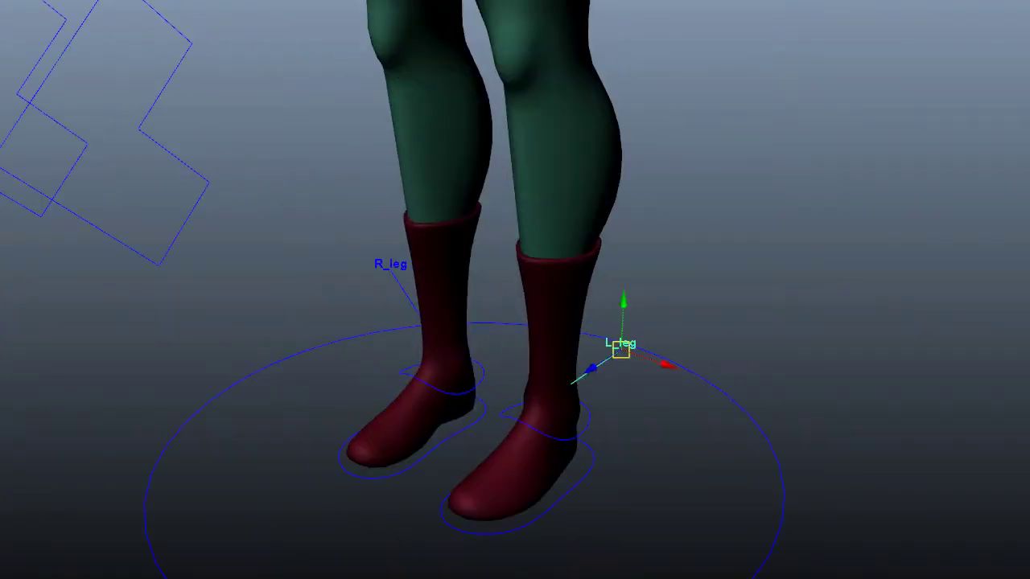
Move the knee pole-vector control, then rotate the thigh control to bend the leg
mouse_move(761, 310)
left_mouse_down("alt")
mouse_move(729, 354)
mouse_move(774, 322)
mouse_move(574, 249)
left_mouse_up("alt")
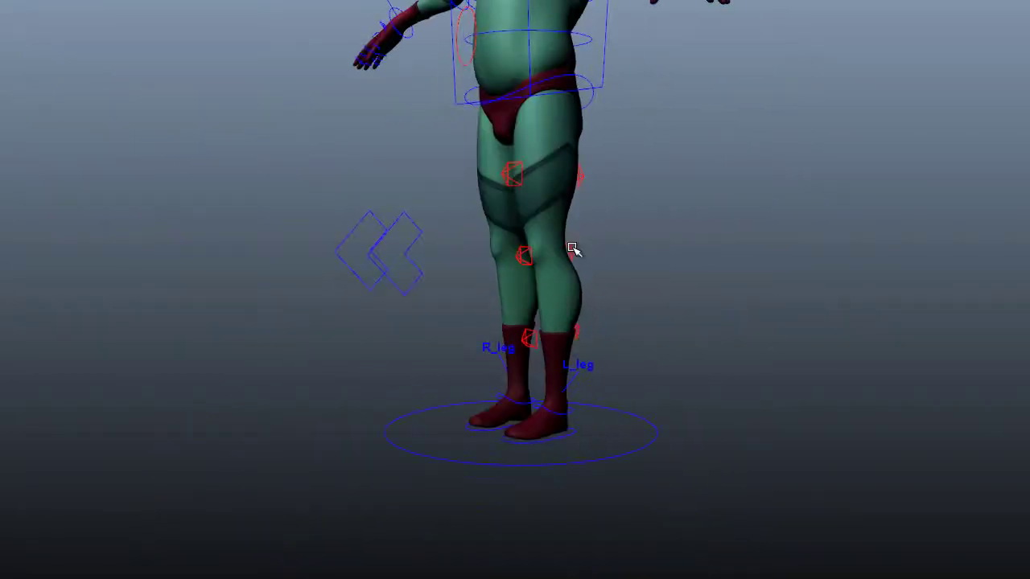
left_click(586, 266)
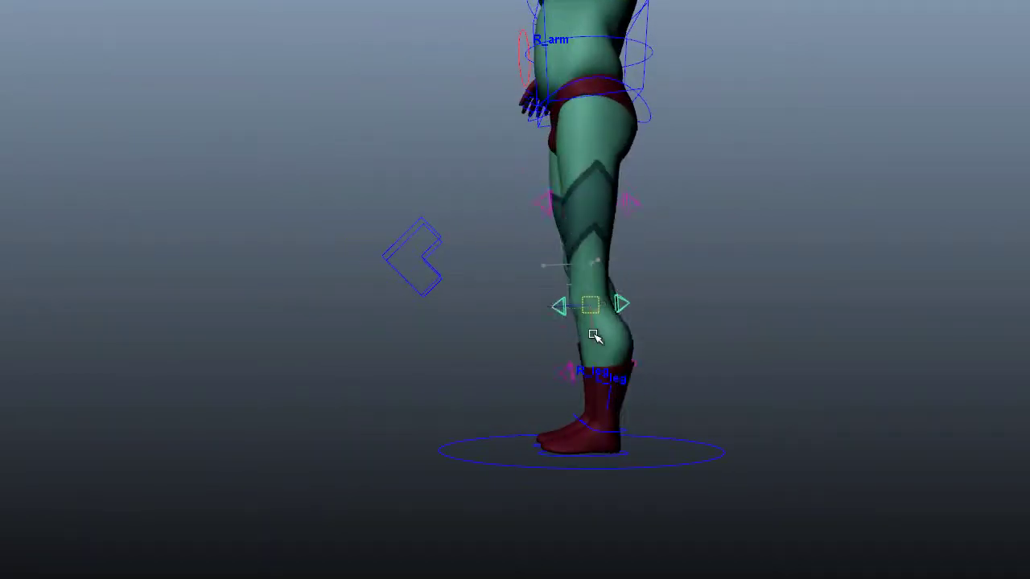
mouse_move(551, 291)
left_mouse_down("alt")
mouse_move(649, 327)
mouse_move(751, 306)
mouse_move(551, 217)
mouse_move(556, 184)
mouse_move(604, 287)
mouse_move(663, 292)
left_mouse_up("alt")
left_click(556, 184)
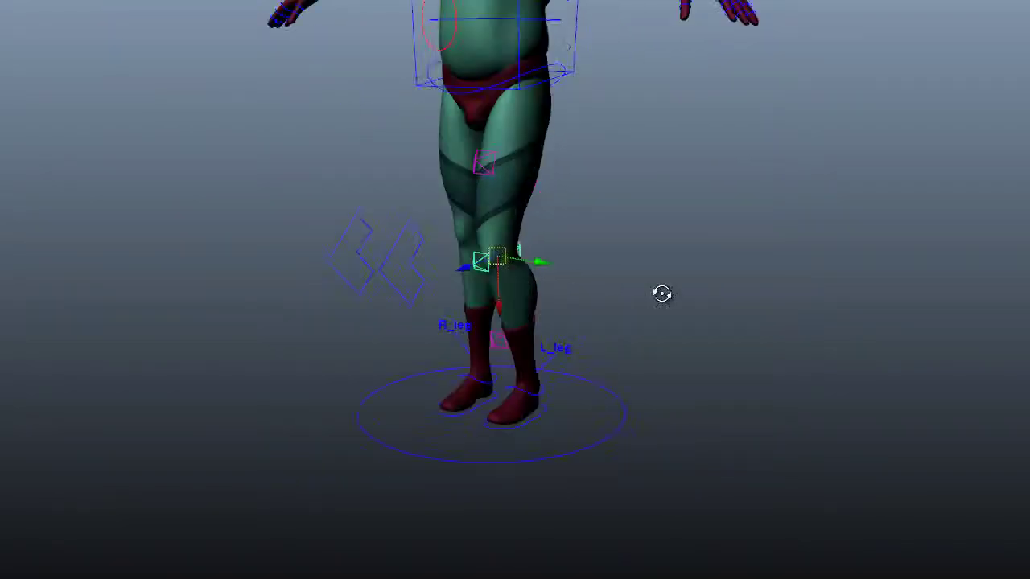
right_click_drag(663, 292, 730, 338, "alt")
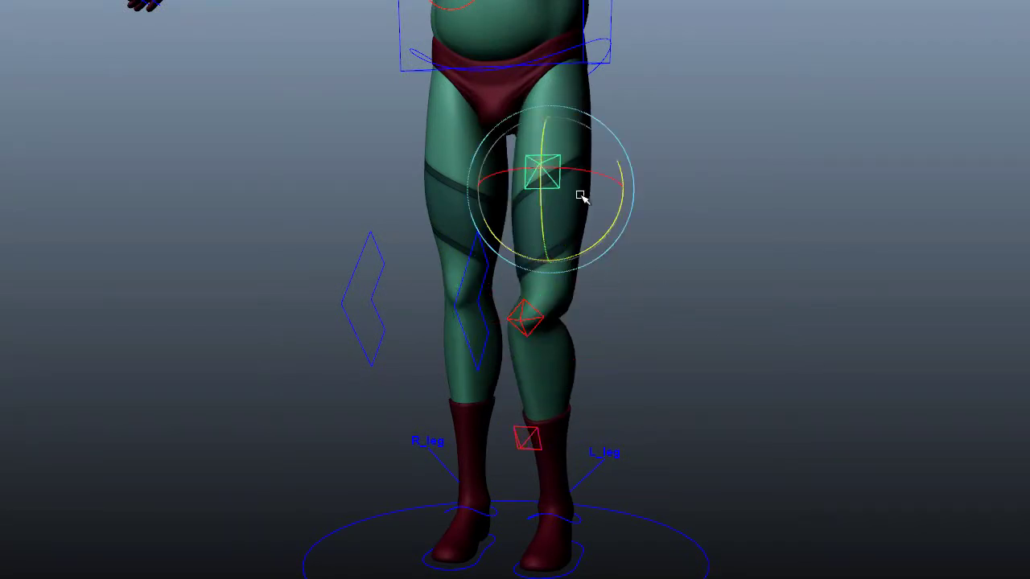
left_click_drag(579, 194, 628, 183)
Orbit around the legs and zoom out to show the full character
mouse_move(564, 361)
left_mouse_down()
mouse_move(700, 350)
mouse_move(488, 312)
left_mouse_up()
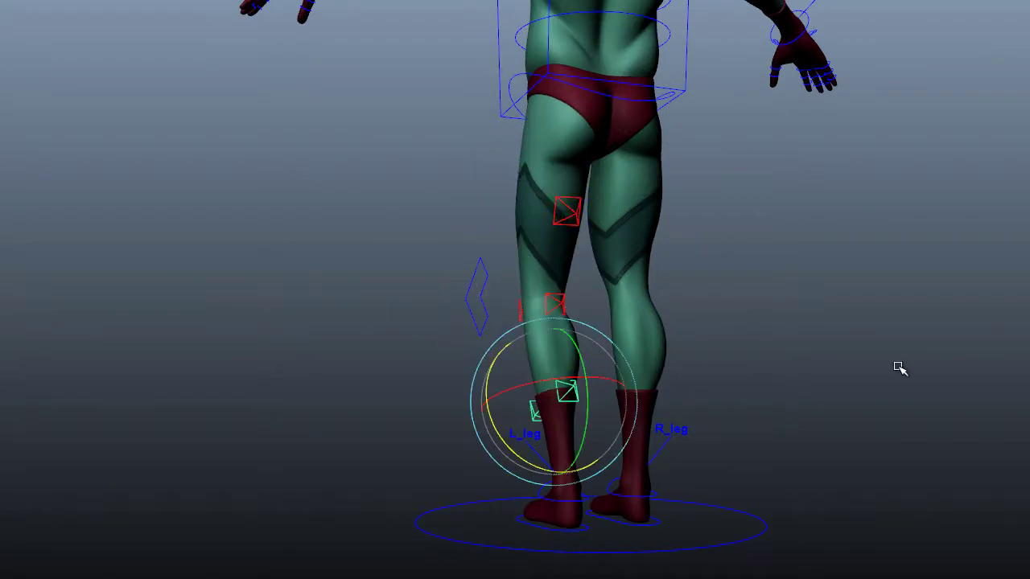
mouse_move(806, 363)
left_mouse_down("alt")
mouse_move(862, 351)
mouse_move(740, 471)
left_mouse_up("alt")
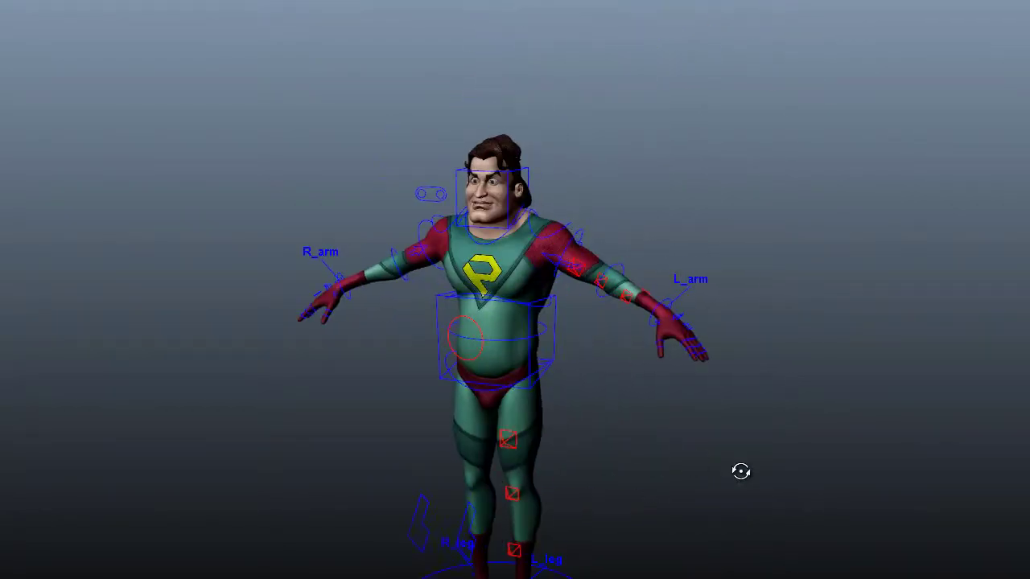
right_click_drag(741, 472, 738, 354, "alt")
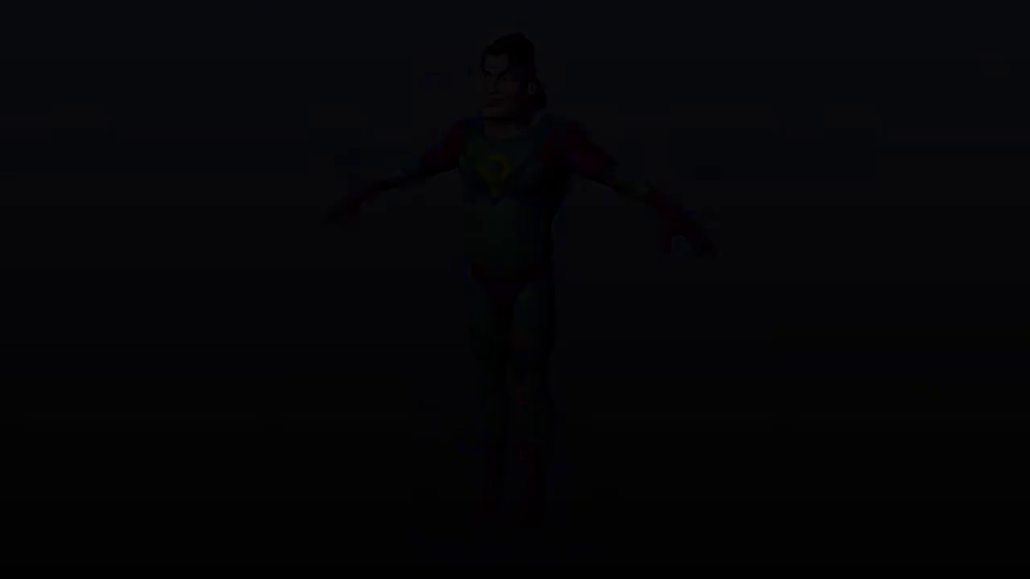